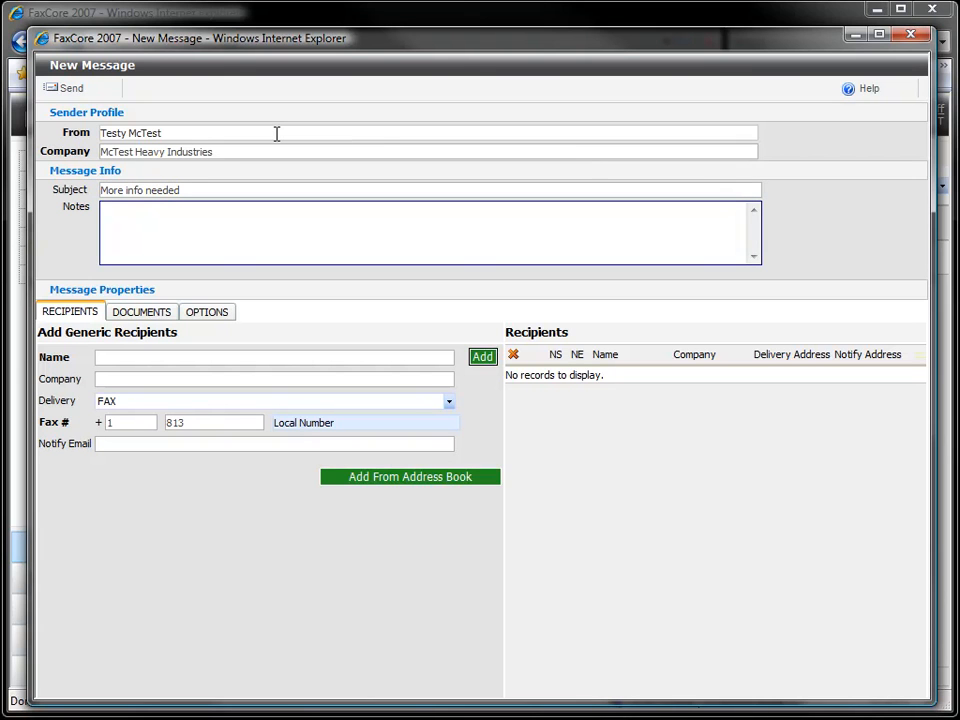
Enter the note "These are notes." and fill in the recipient's full name and the company Simpson Heavy Equipment
{"action": "type", "text": "These are notes."}
{"action": "key", "text": "Tab"}
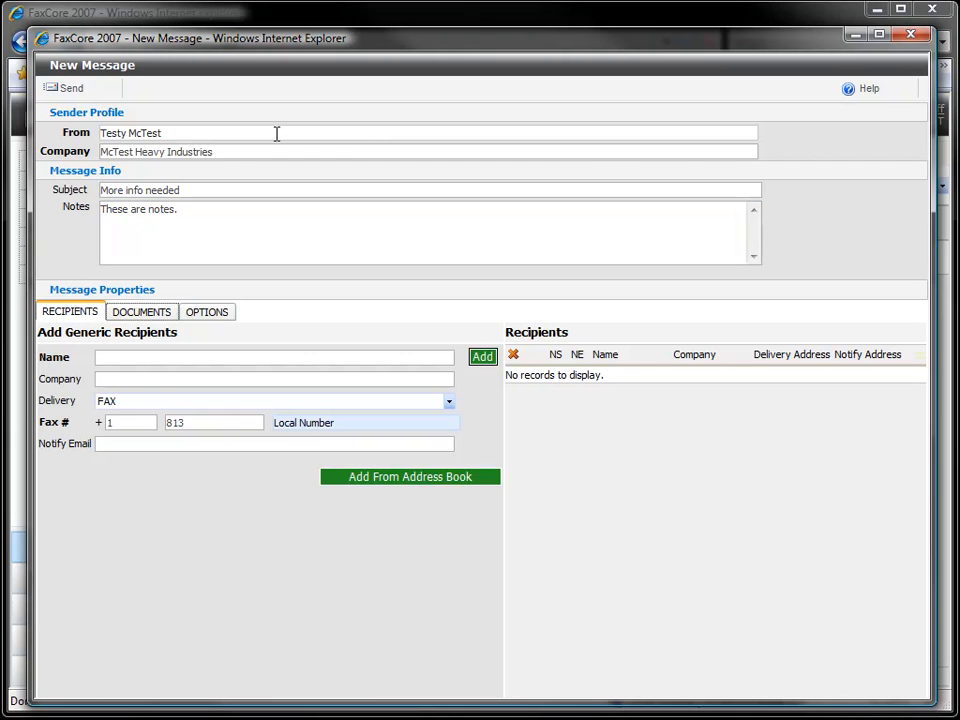
{"action": "key", "text": "Tab"}
{"action": "type", "text": "Marge Simpson"}
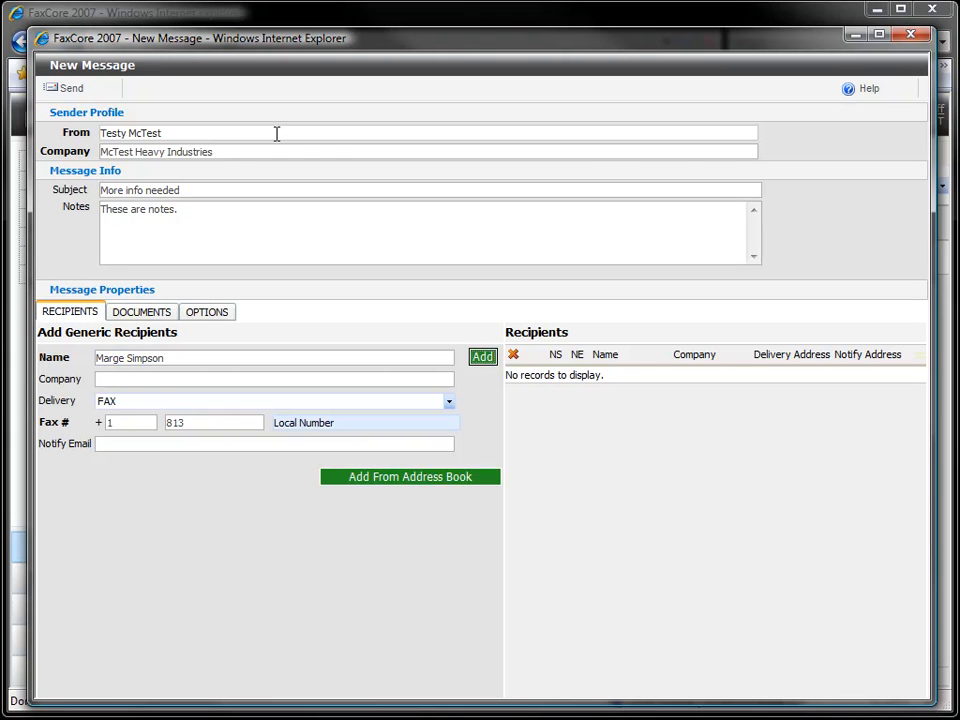
{"action": "key", "text": "Tab"}
{"action": "type", "text": "Simpson He"}
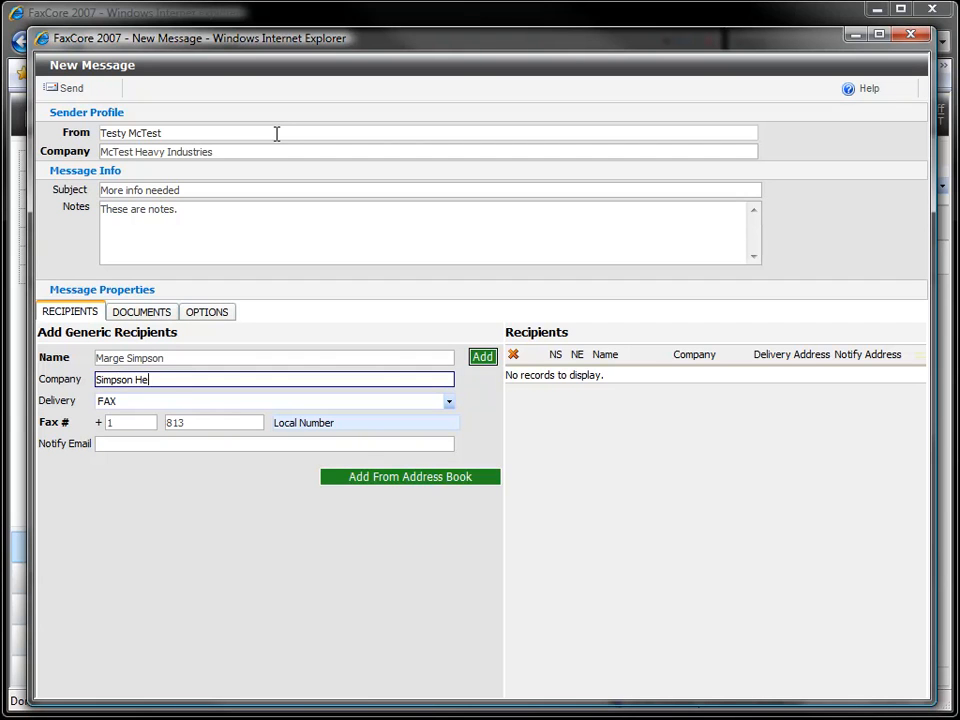
{"action": "type", "text": "avy Equipment"}
{"action": "key", "text": "Tab"}
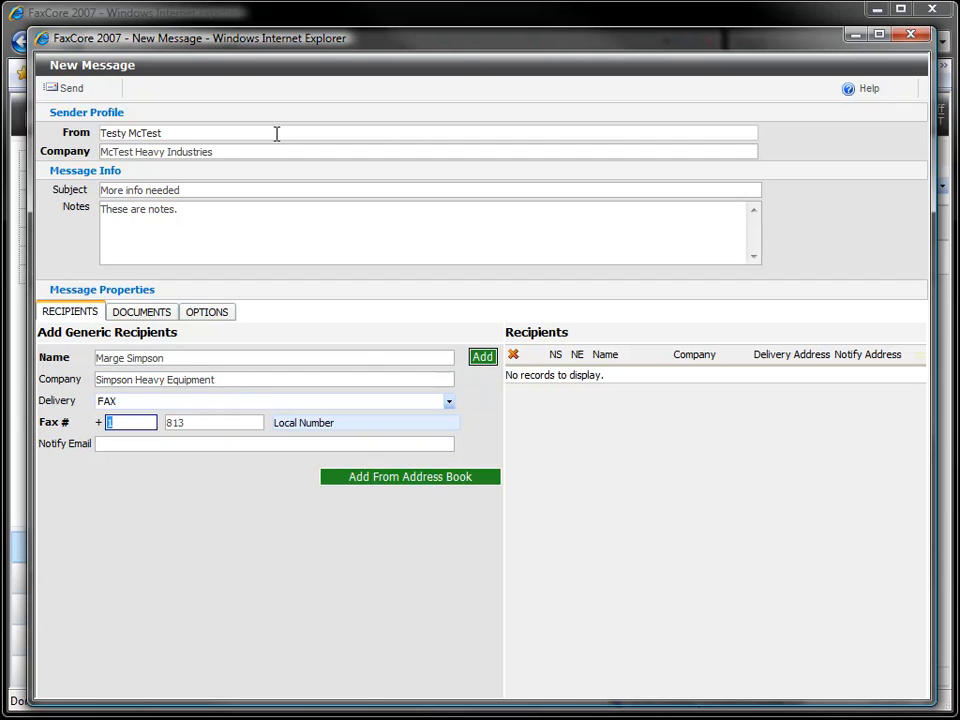
Enter the recipient's local fax number and notification e-mail, and add the recipient to the message
{"action": "key", "text": "Tab"}
{"action": "key", "text": "Tab"}
{"action": "key", "text": "Tab"}
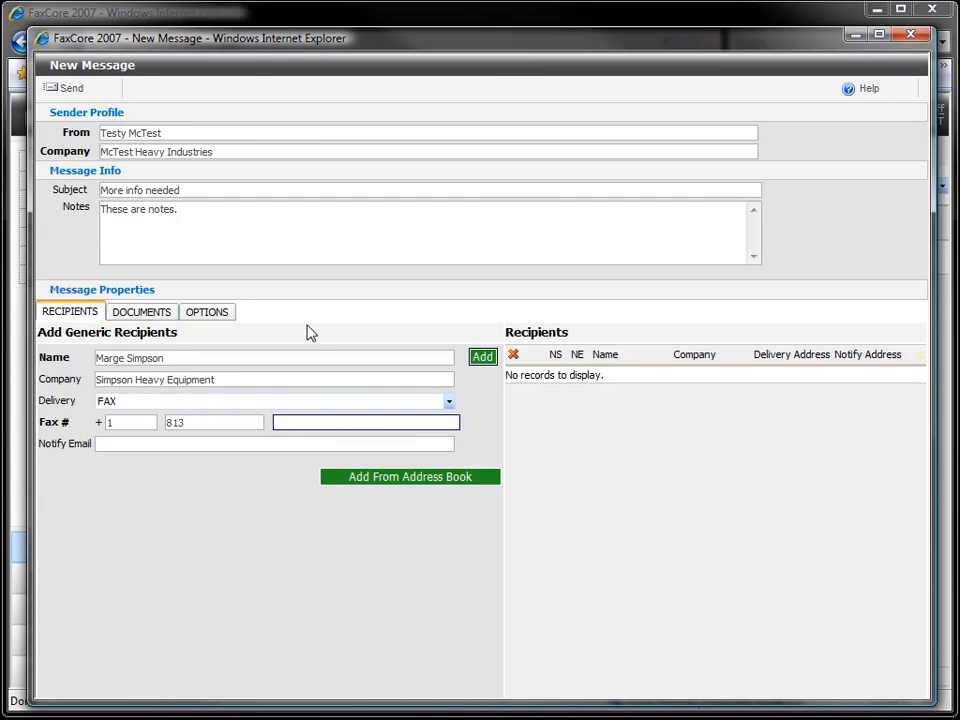
{"action": "type", "text": "672-4169"}
{"action": "key", "text": "Tab"}
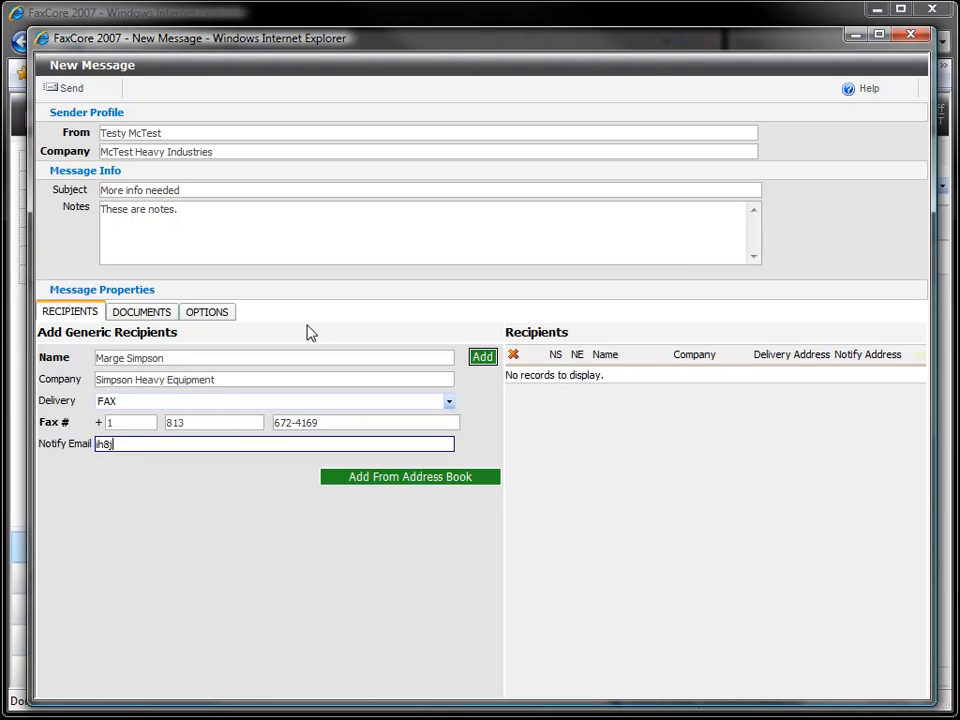
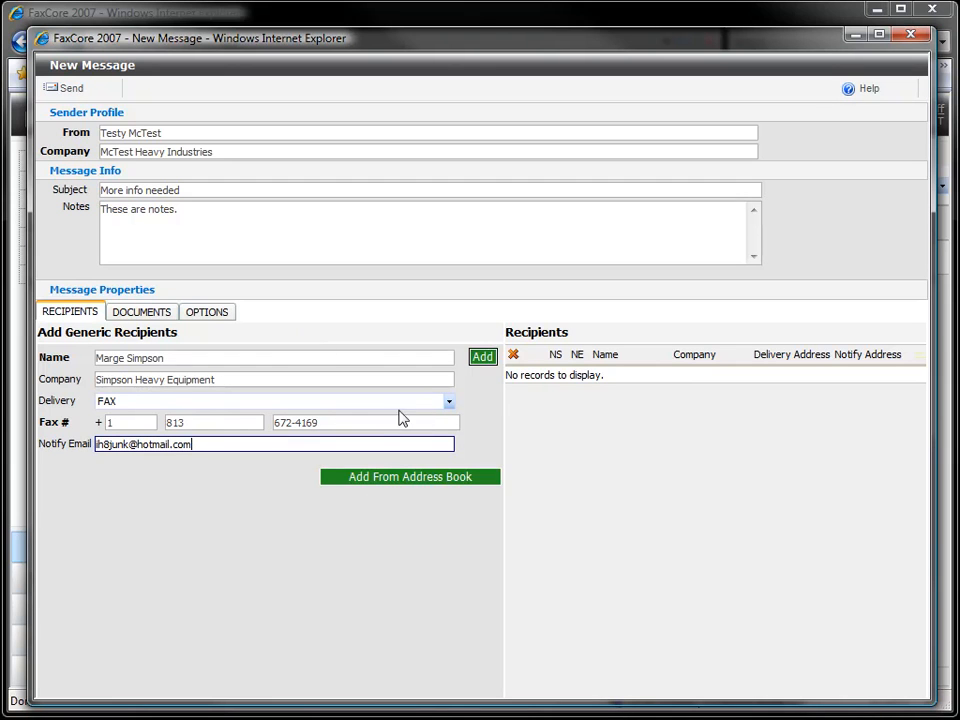
{"action": "left_click", "coordinate": [489, 361]}
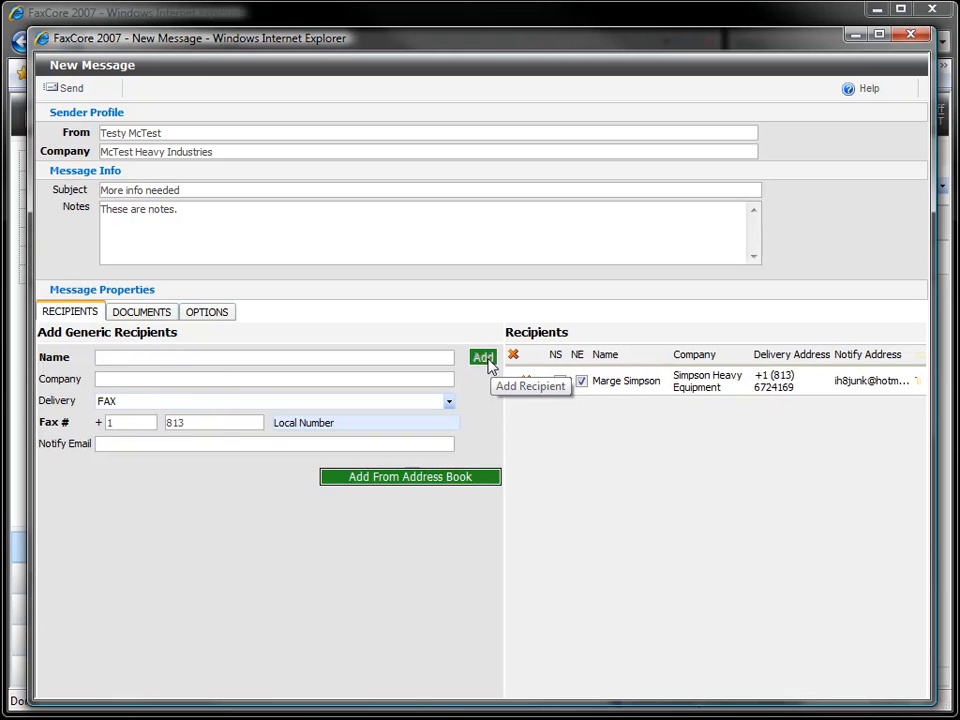
Enable notification on message failure and hold the message for preview in the fax options
{"action": "left_click", "coordinate": [213, 318]}
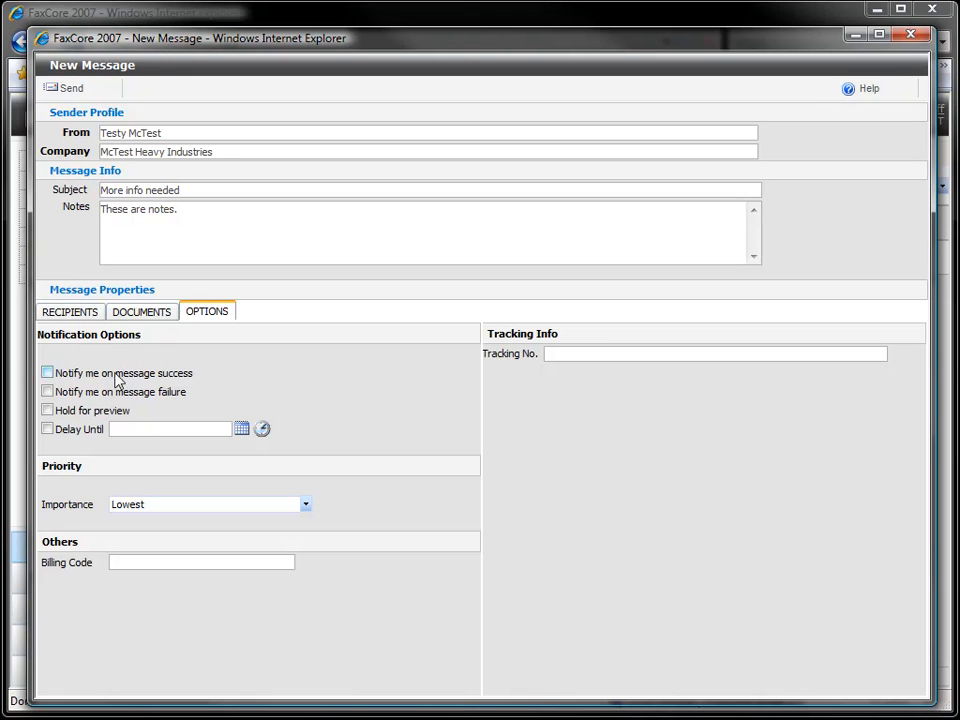
{"action": "left_click", "coordinate": [48, 392]}
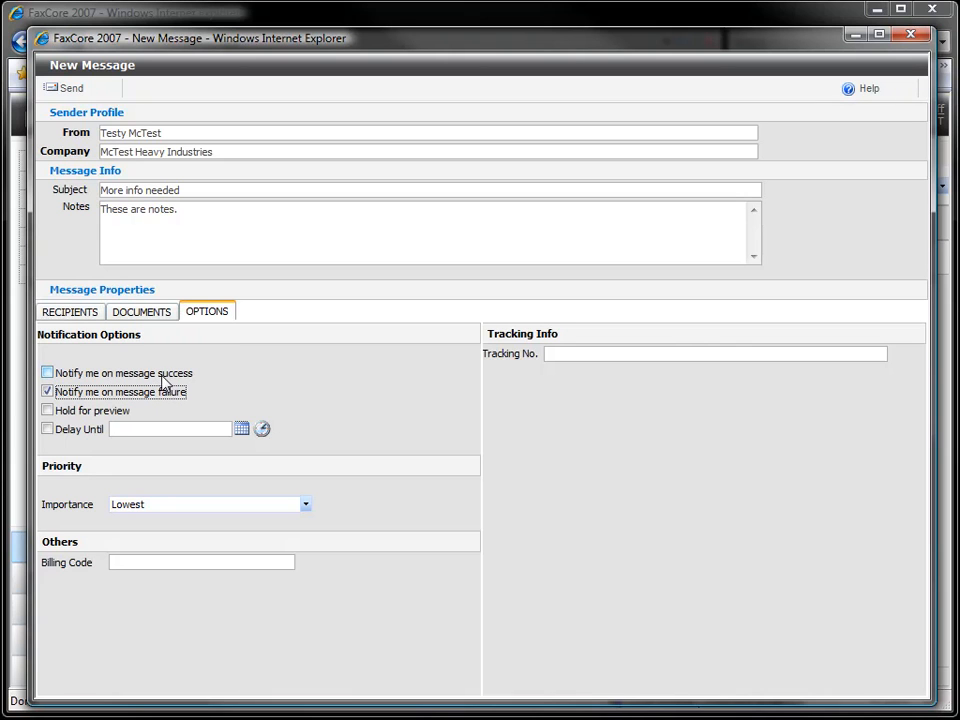
{"action": "left_click", "coordinate": [46, 412]}
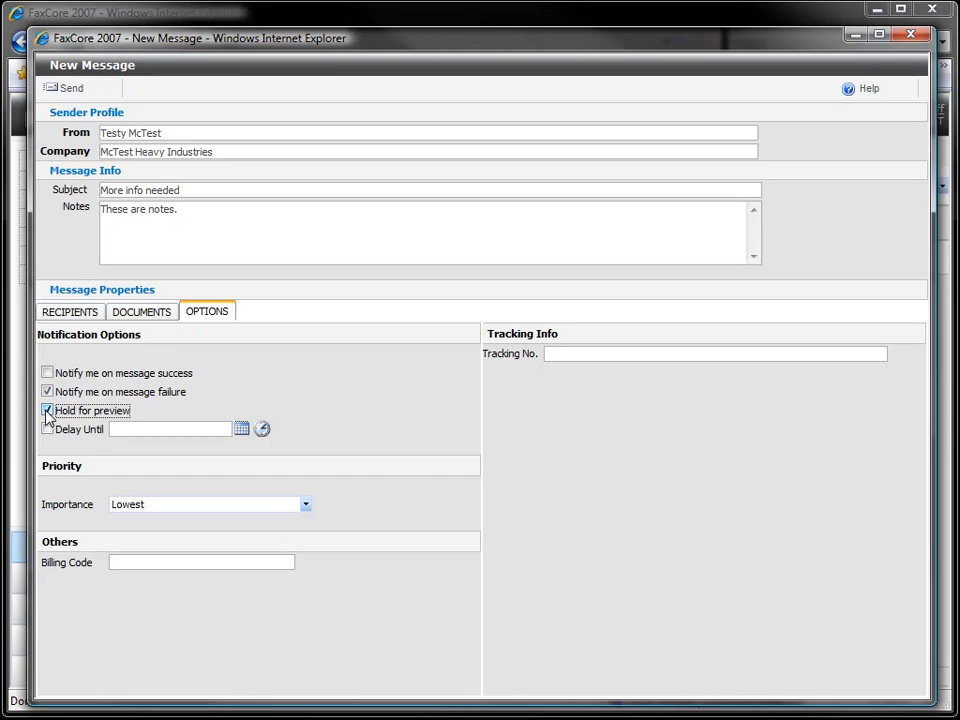
Delay sending the message until 2/20/2009 3:00 AM
{"action": "left_click", "coordinate": [47, 429]}
{"action": "left_click", "coordinate": [240, 433]}
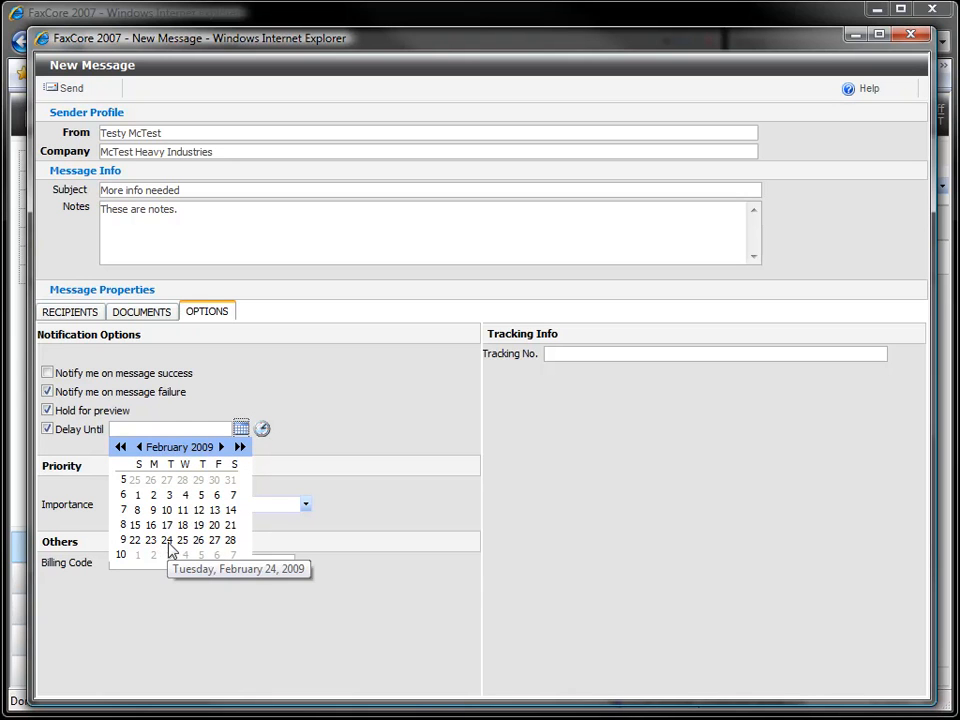
{"action": "left_click", "coordinate": [214, 525]}
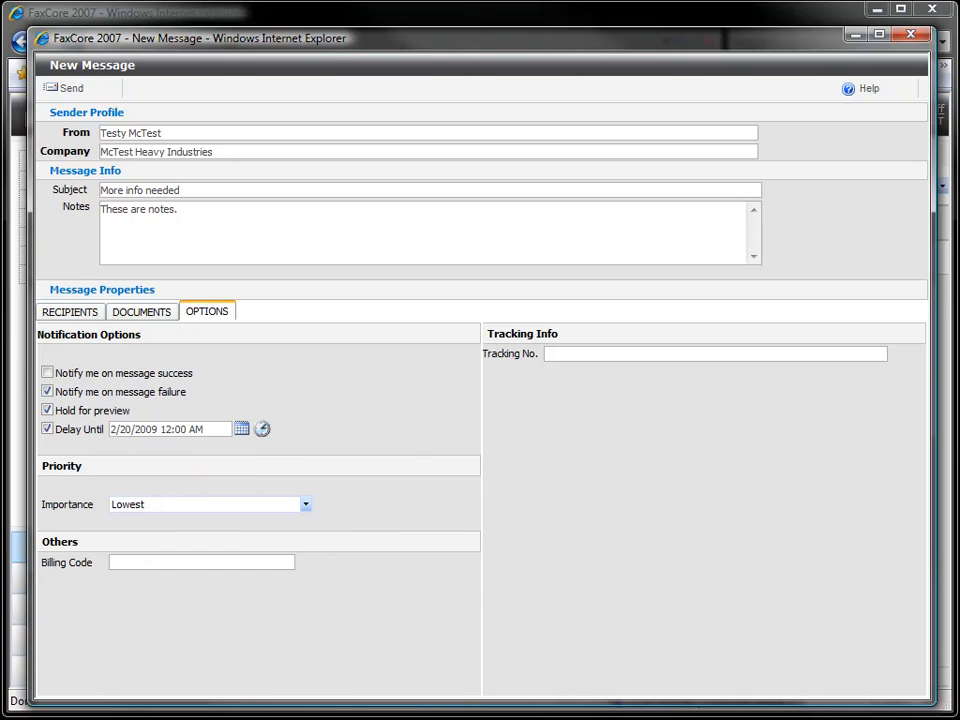
{"action": "left_click", "coordinate": [262, 429]}
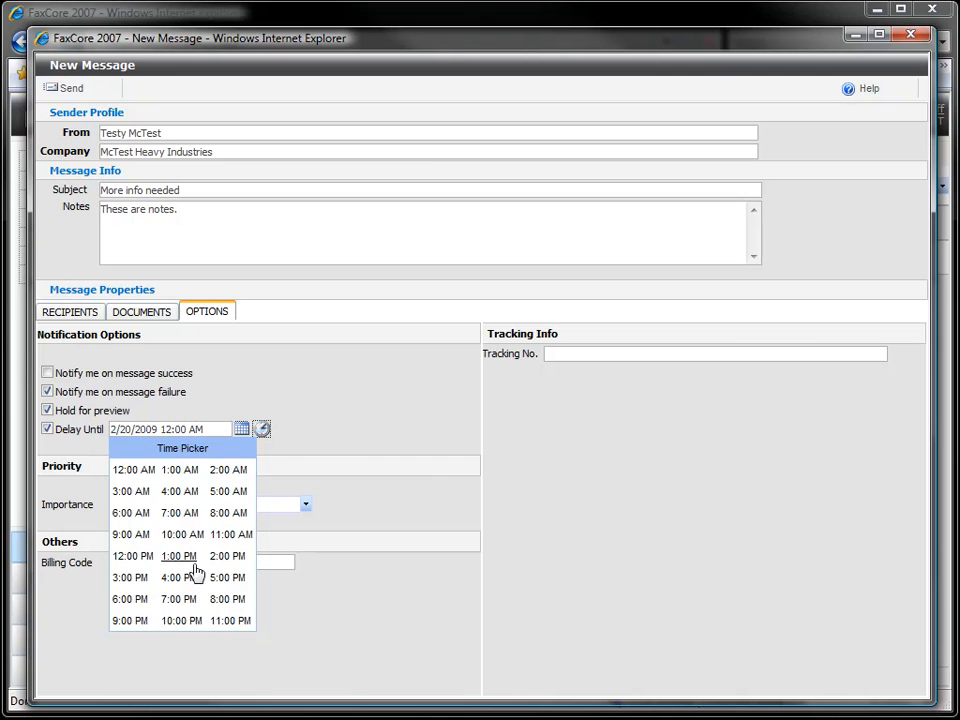
{"action": "left_click", "coordinate": [131, 492]}
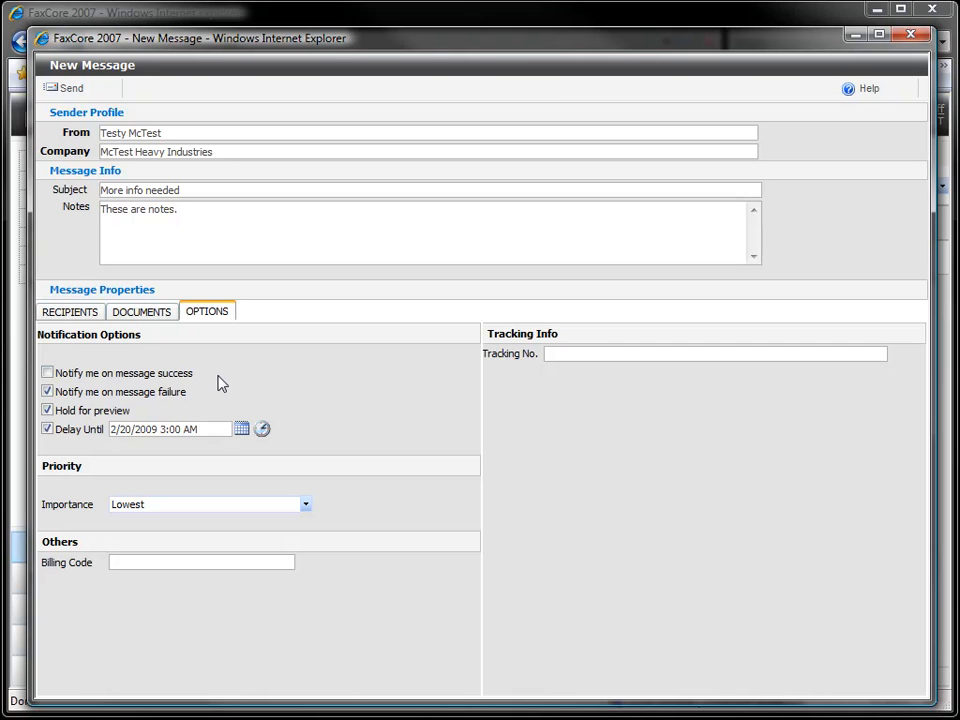
{"action": "left_click", "coordinate": [149, 508]}
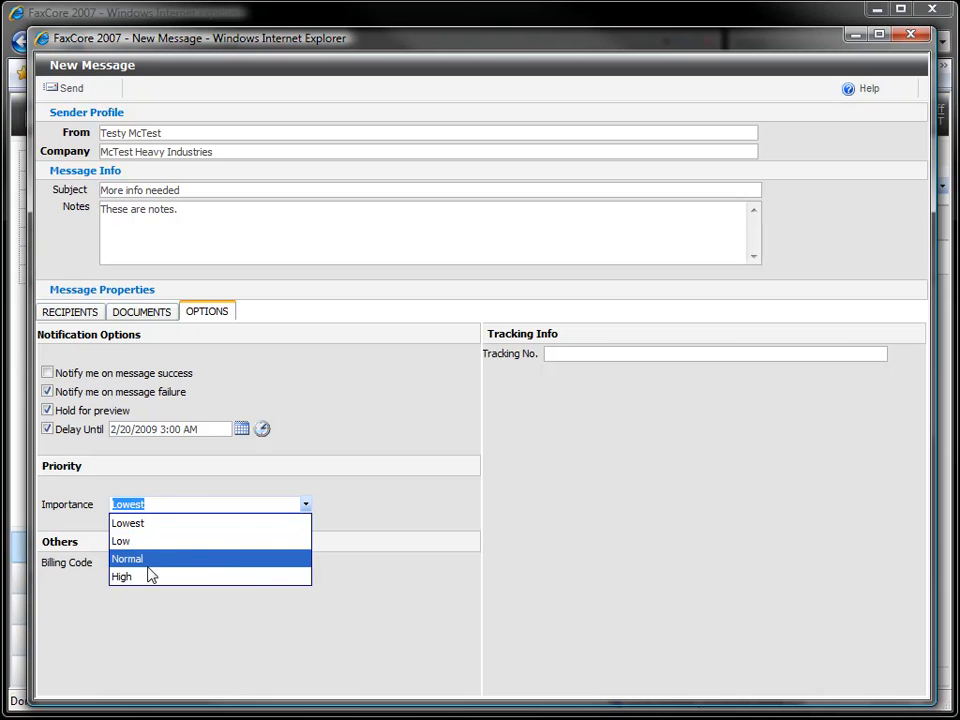
{"action": "left_click", "coordinate": [196, 490]}
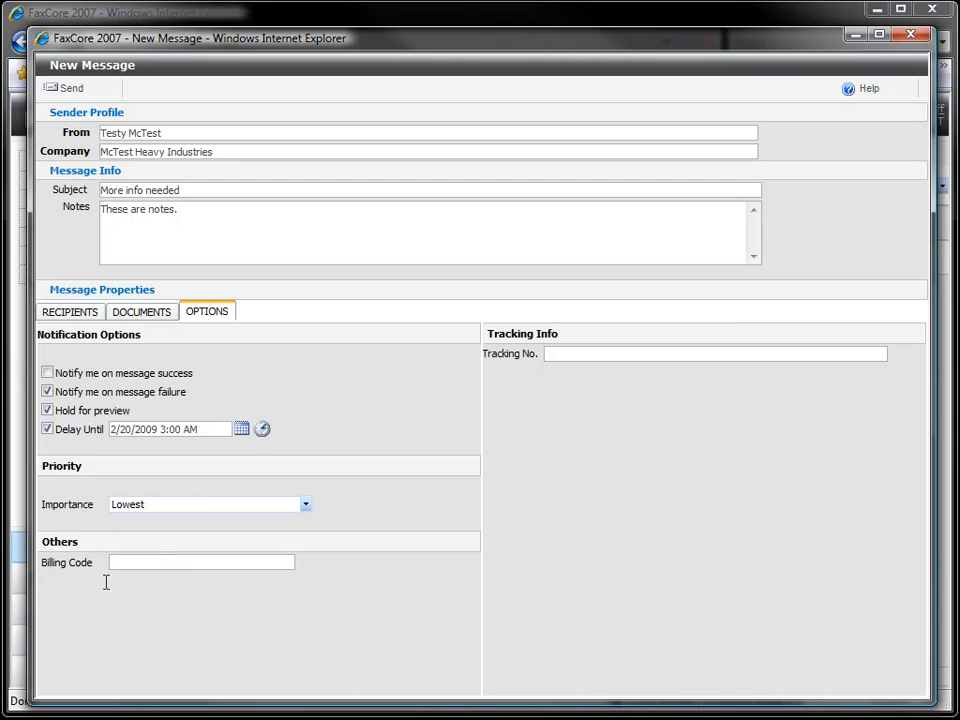
{"action": "left_click", "coordinate": [138, 563]}
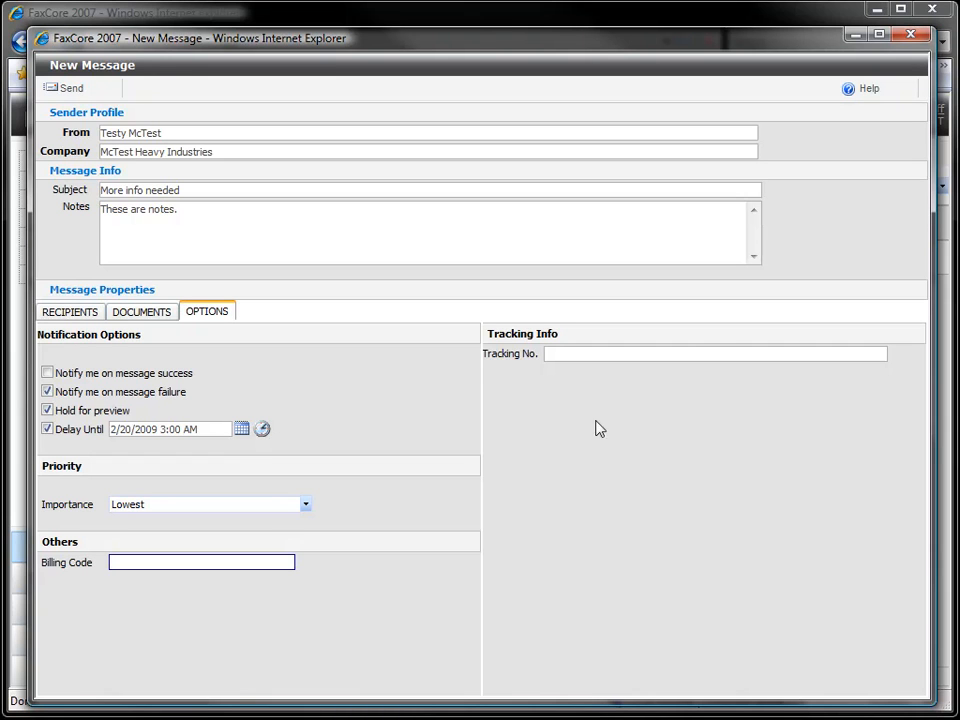
Set the message's tracking number to rfp-abc
{"action": "left_click", "coordinate": [585, 351]}
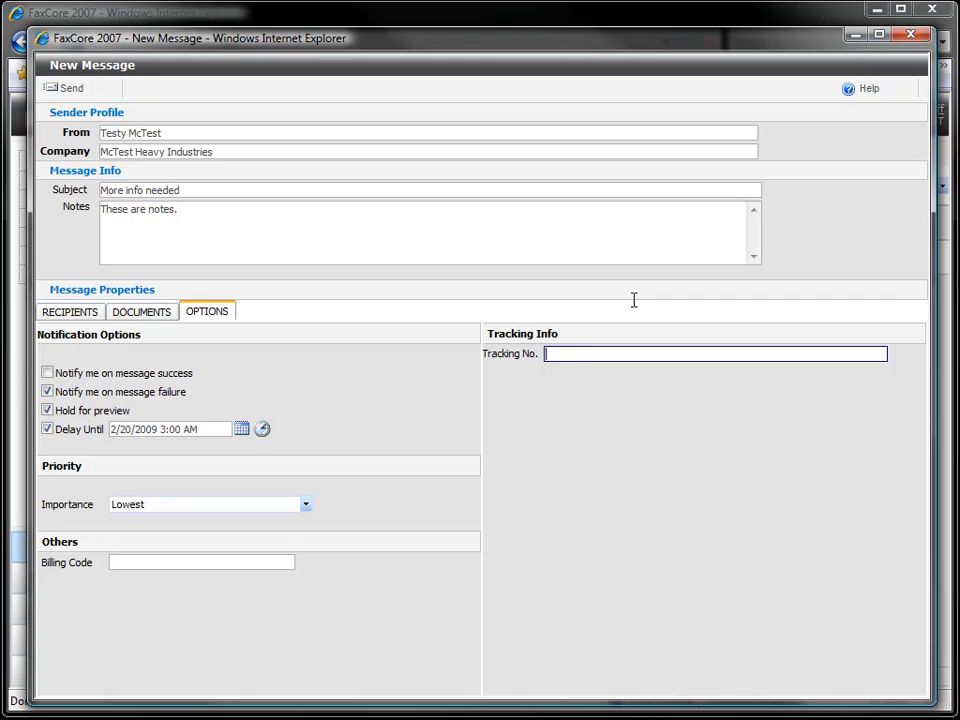
{"action": "type", "text": "rfp-abc"}
Turn off the delayed sending option and send the fax message
{"action": "left_click", "coordinate": [47, 430]}
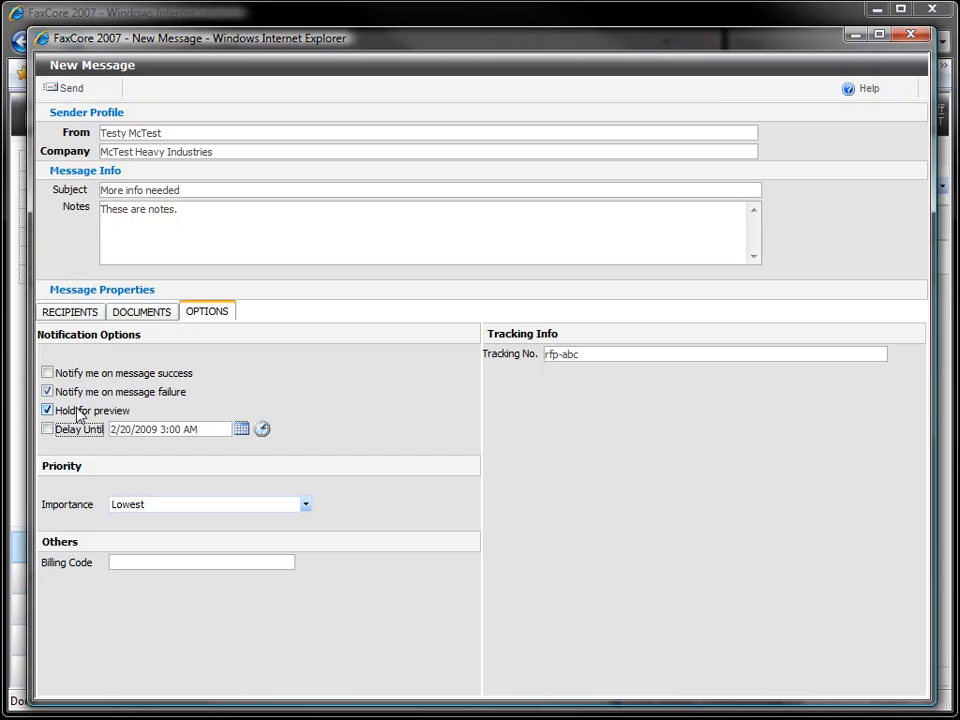
{"action": "left_click", "coordinate": [66, 99]}
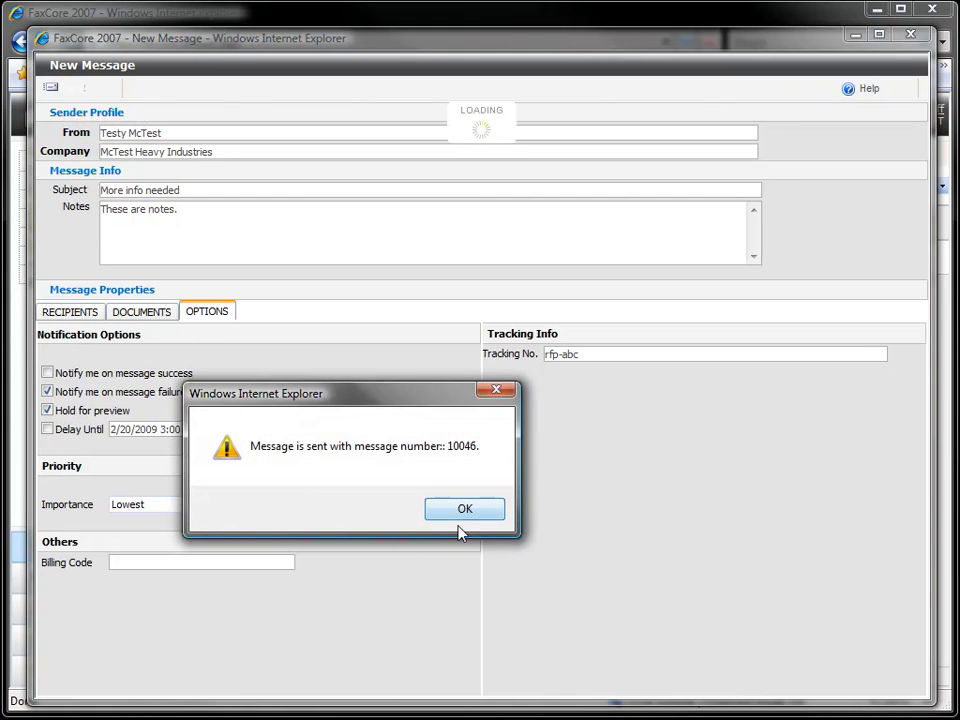
{"action": "left_click", "coordinate": [456, 518]}
Check the refreshed Outbox and preview the held "More info needed" fax from the Hold folder
{"action": "left_click", "coordinate": [62, 172]}
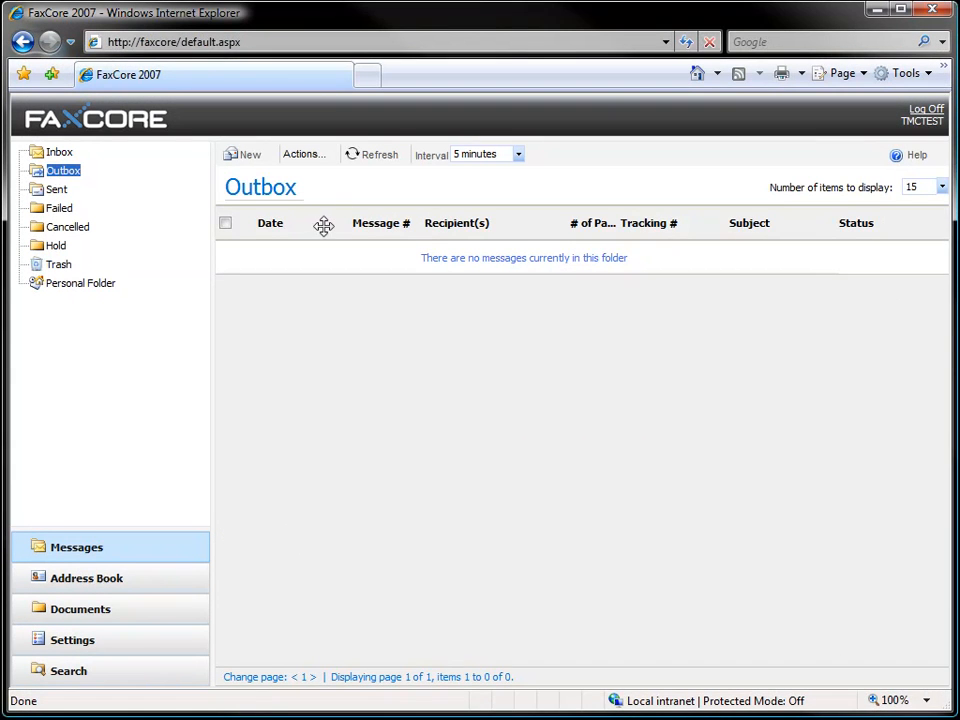
{"action": "left_click", "coordinate": [377, 156]}
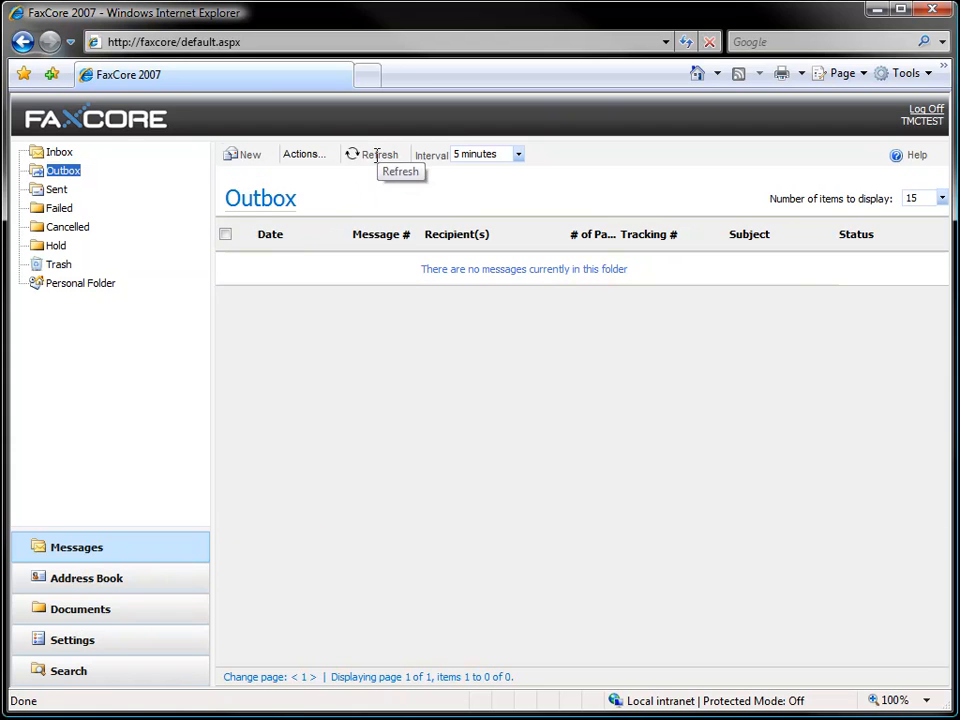
{"action": "left_click", "coordinate": [52, 249]}
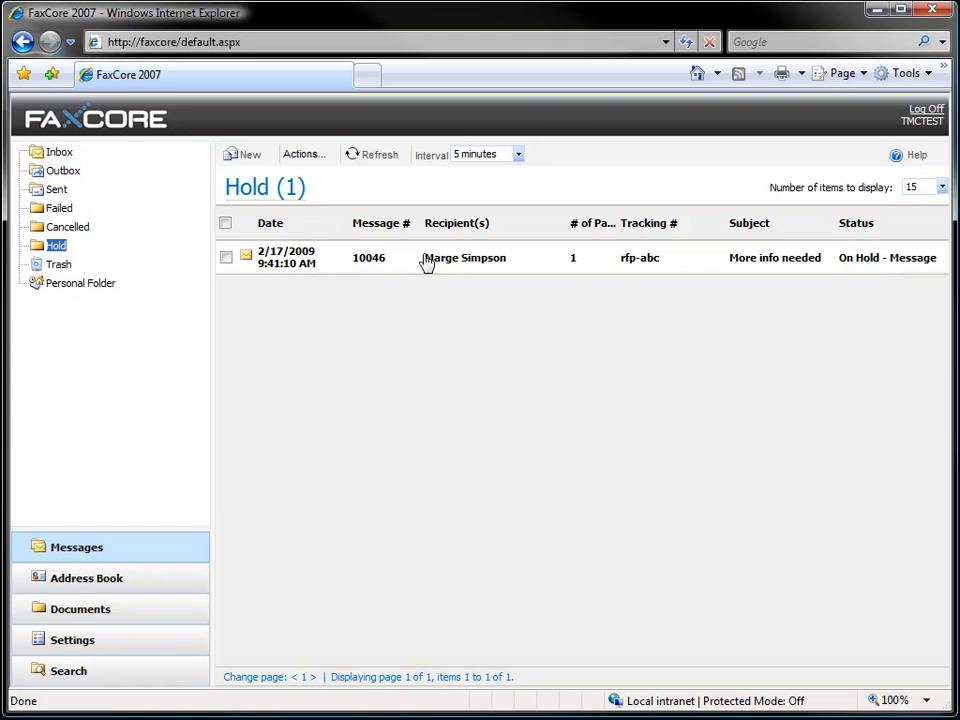
{"action": "left_click", "coordinate": [430, 262]}
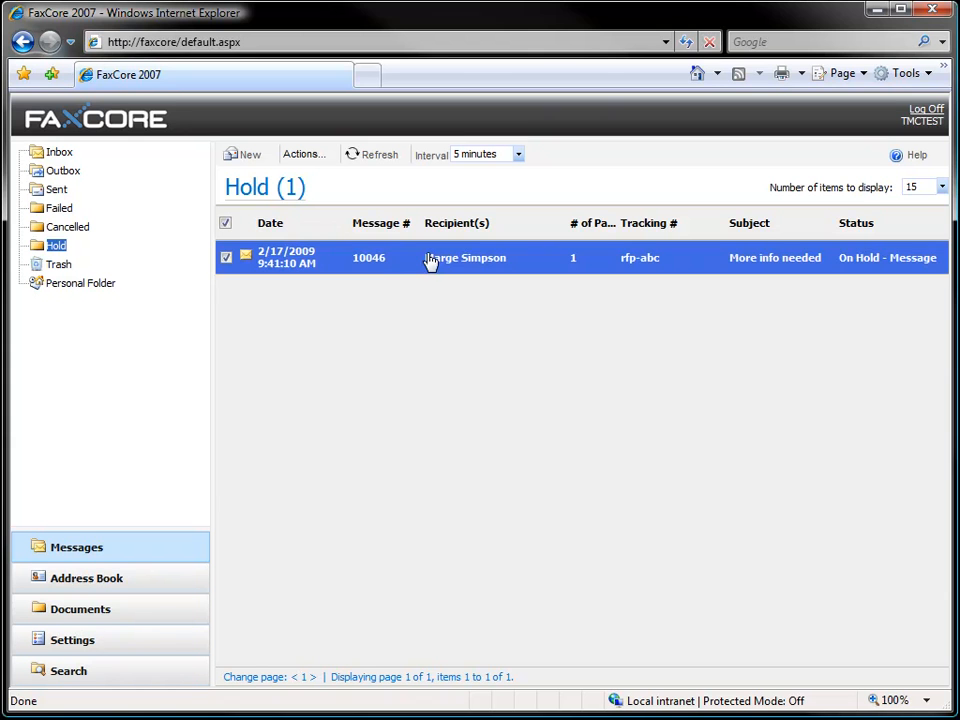
{"action": "double_click", "coordinate": [430, 260]}
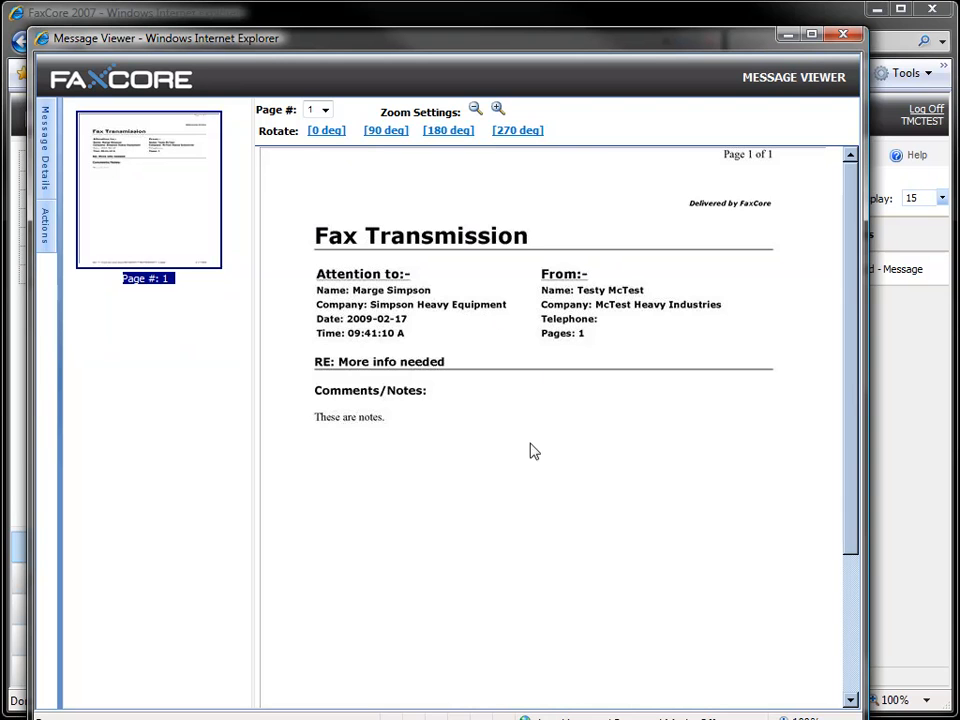
{"action": "left_click", "coordinate": [844, 35]}
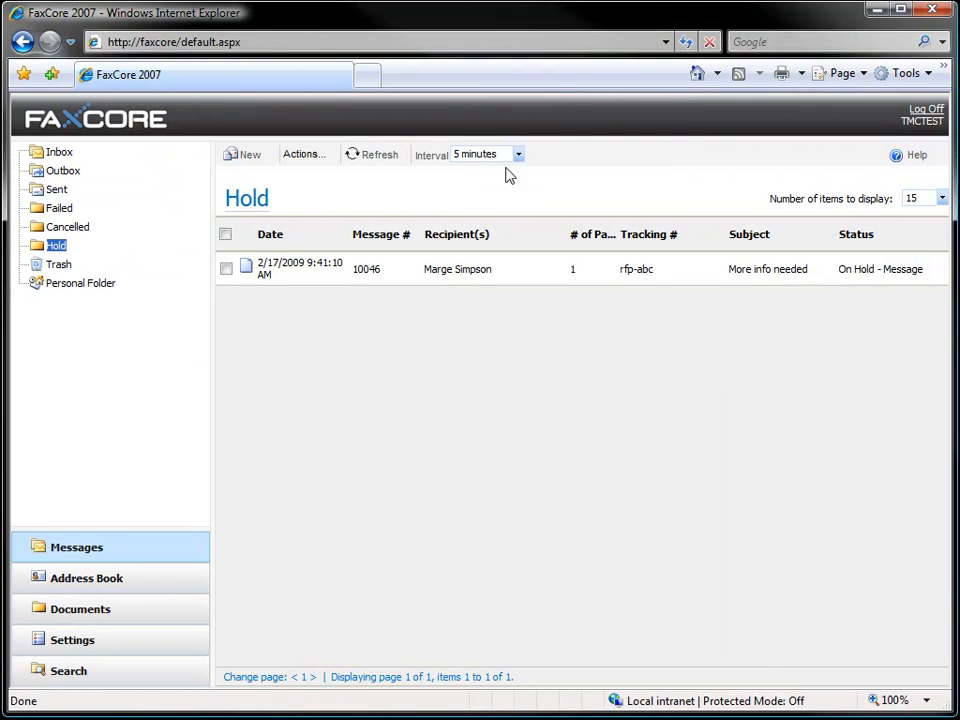
Resume sending the held "More info needed" message in the Hold folder
{"action": "left_click", "coordinate": [226, 270]}
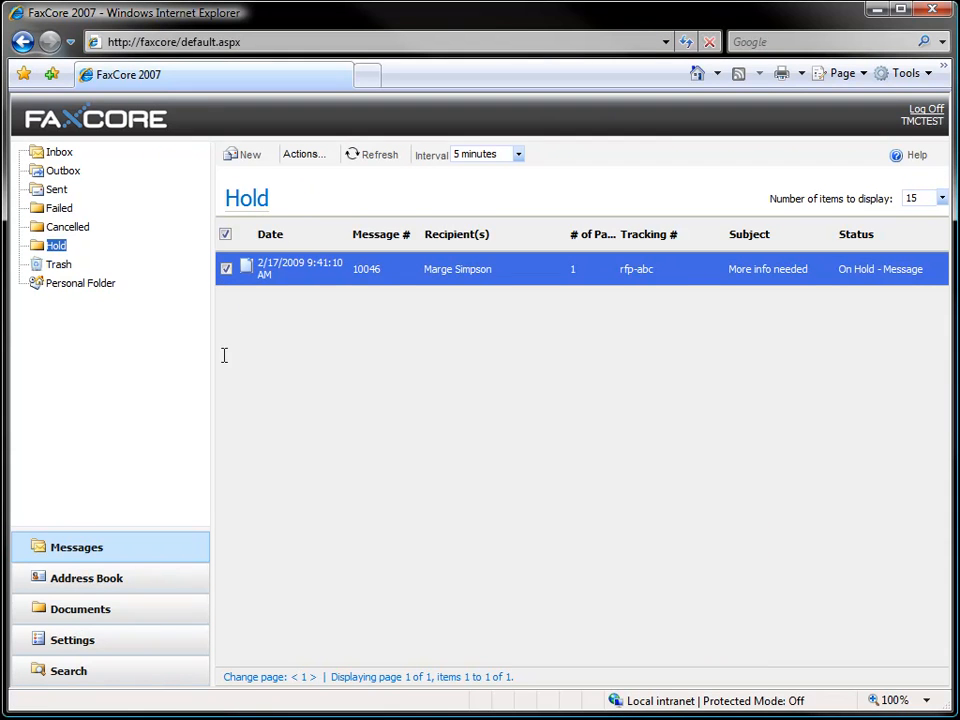
{"action": "left_click", "coordinate": [304, 155]}
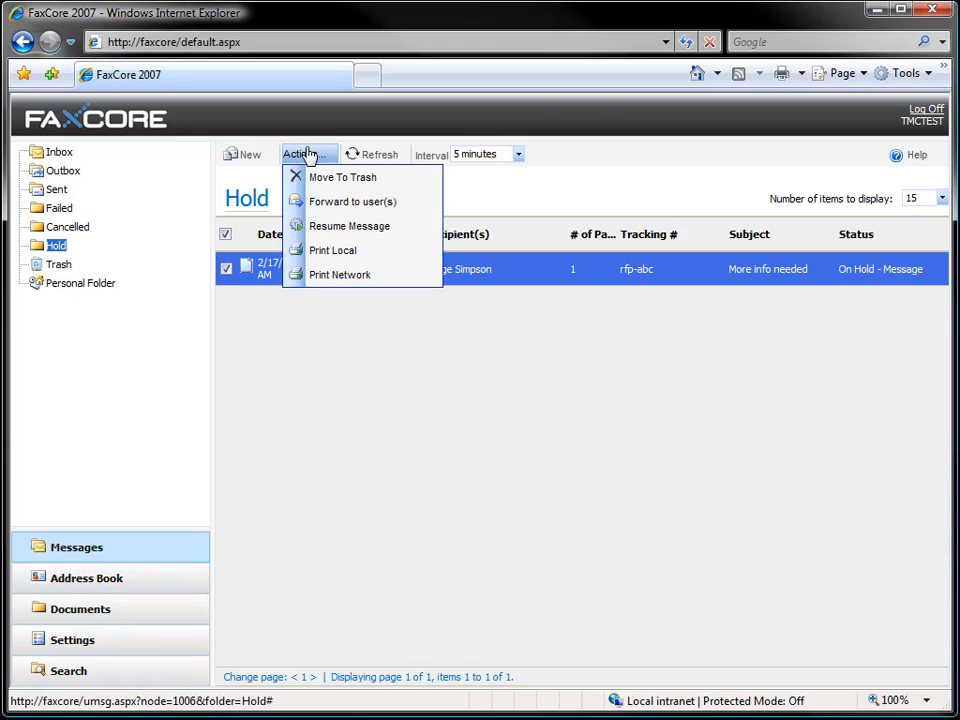
{"action": "left_click", "coordinate": [342, 230]}
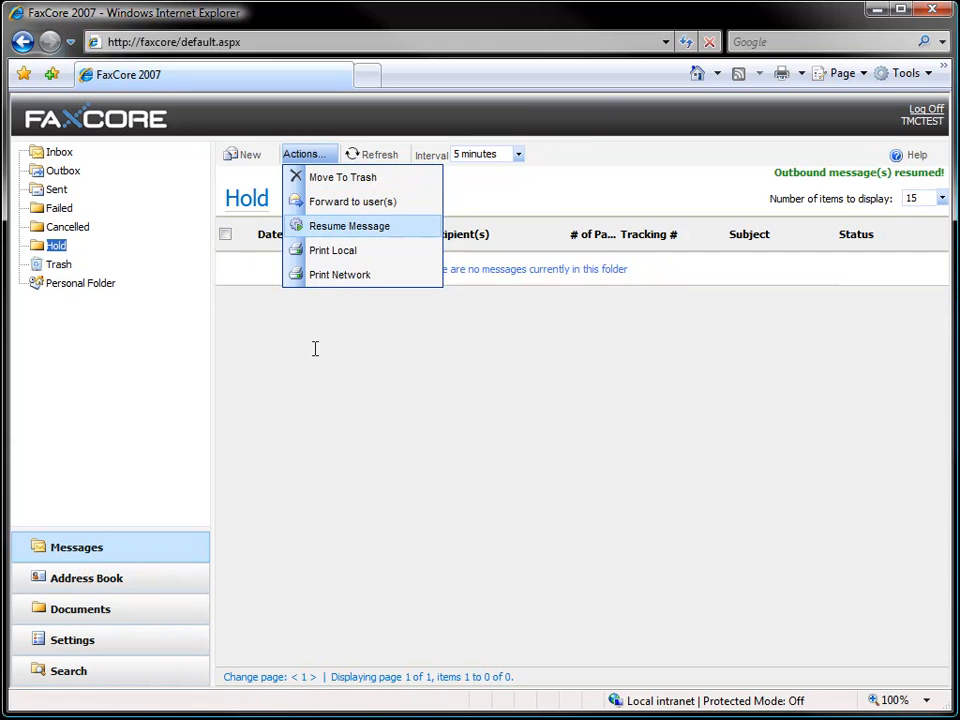
Check the resumed fax's progress in the refreshed Outbox and look in the Sent folder
{"action": "left_click", "coordinate": [63, 171]}
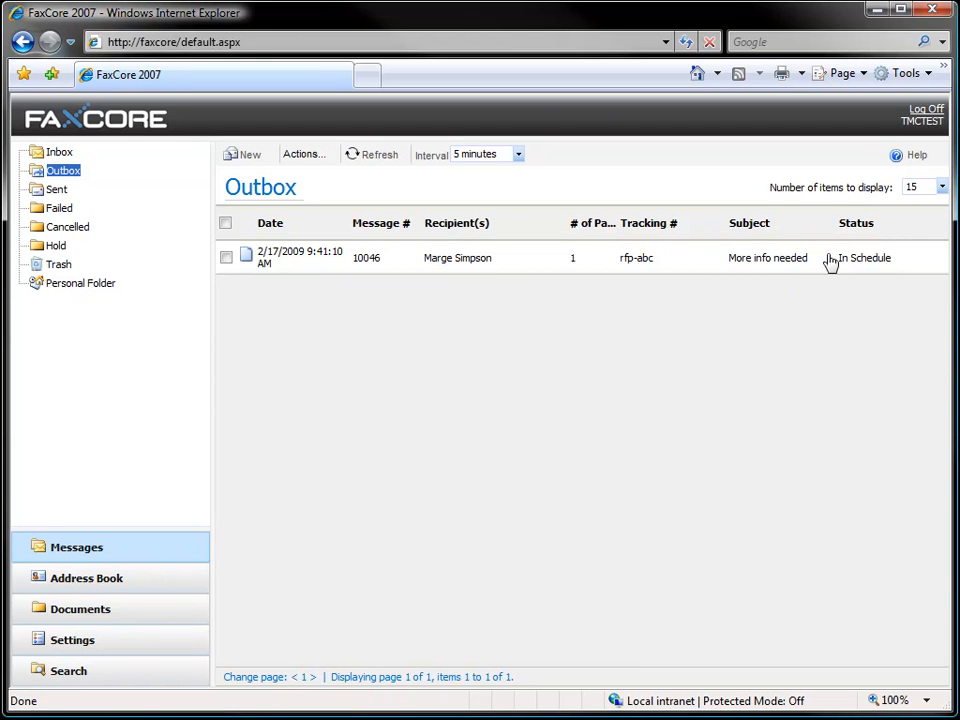
{"action": "left_click", "coordinate": [367, 163]}
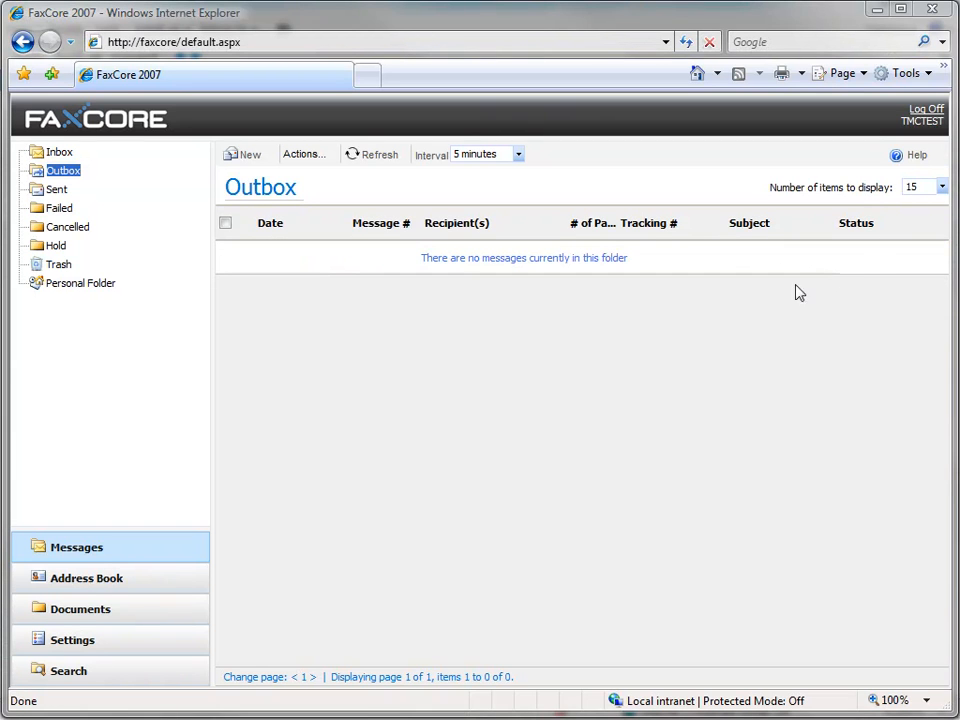
{"action": "left_click", "coordinate": [57, 190]}
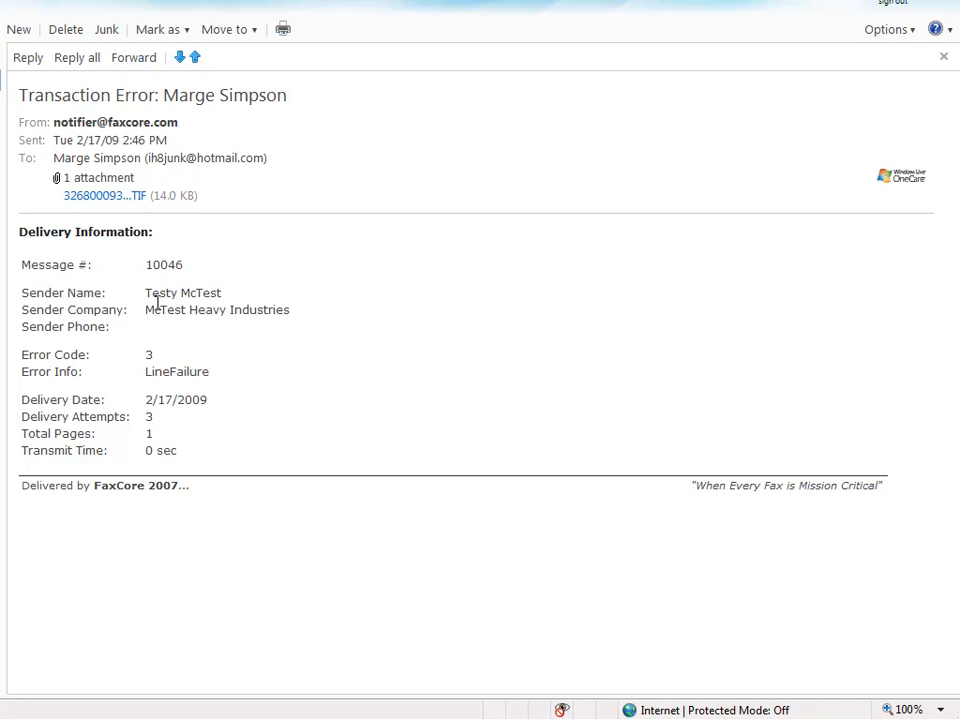
In the recipient's webmail, examine the error info, delivery date and attempts in the fax notification and open its TIF attachment
{"action": "double_click", "coordinate": [152, 371]}
{"action": "left_click_drag", "start_coordinate": [207, 400], "coordinate": [165, 399]}
{"action": "double_click", "coordinate": [148, 416]}
{"action": "left_click", "coordinate": [100, 200]}
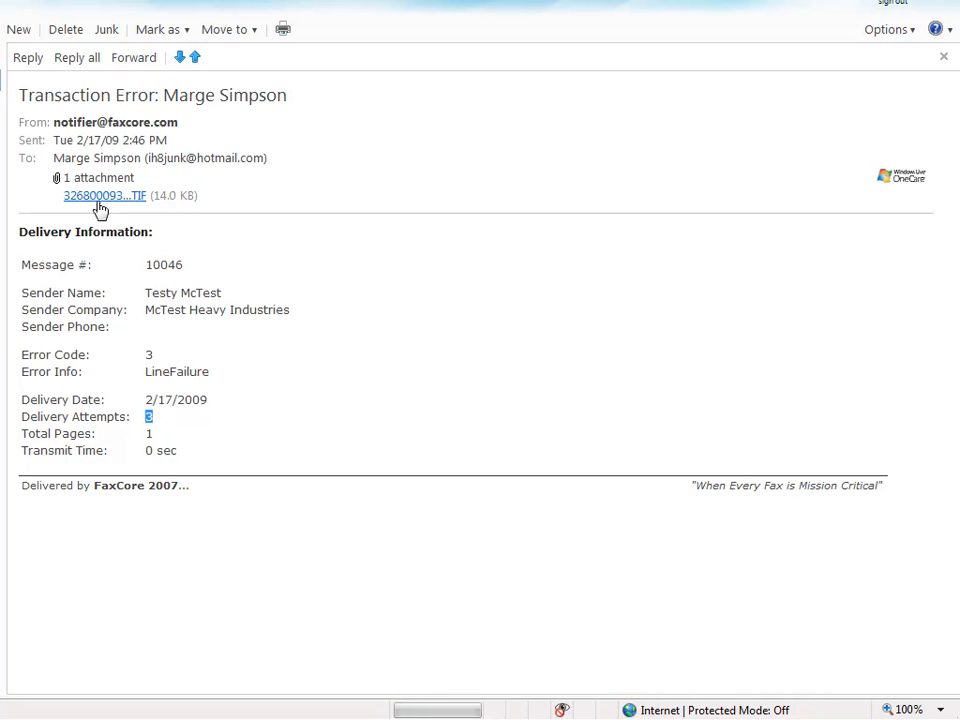
{"action": "left_click", "coordinate": [322, 455]}
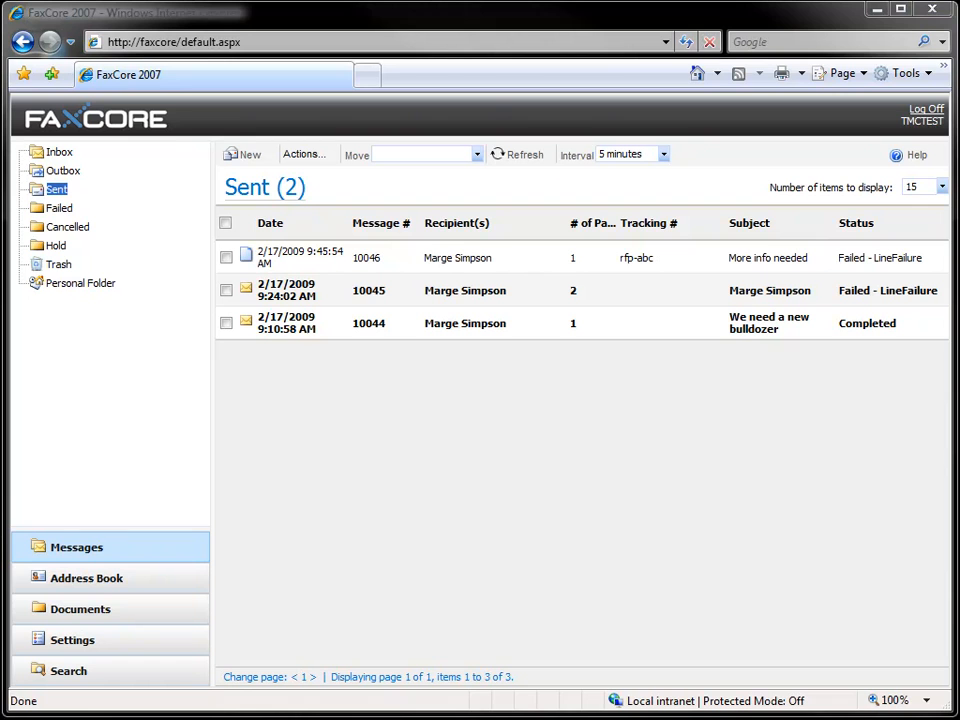
{"action": "left_click", "coordinate": [377, 387]}
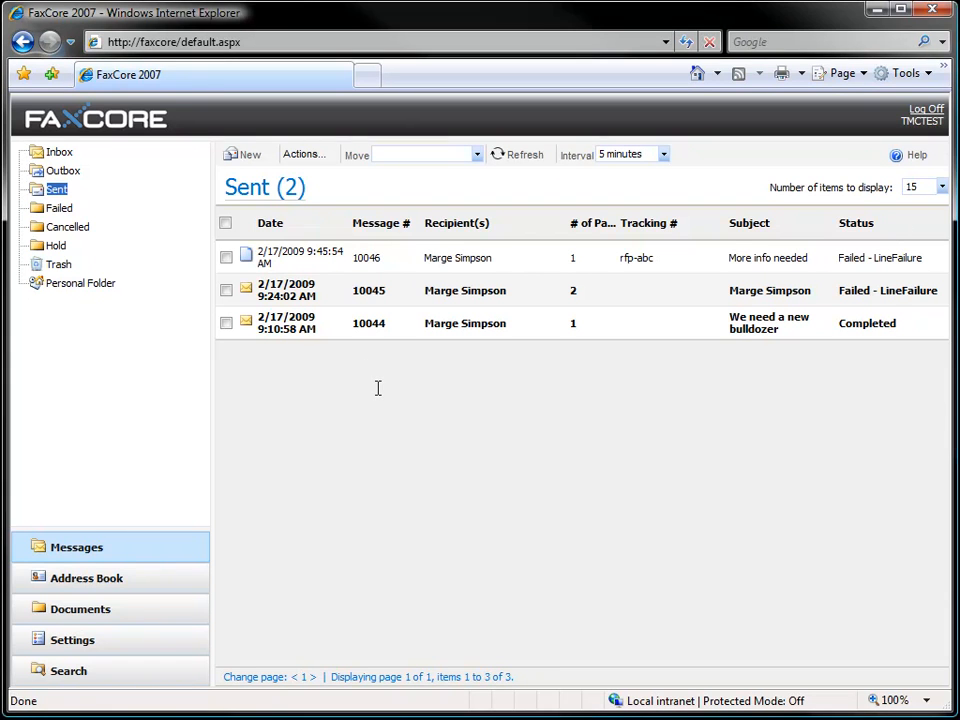